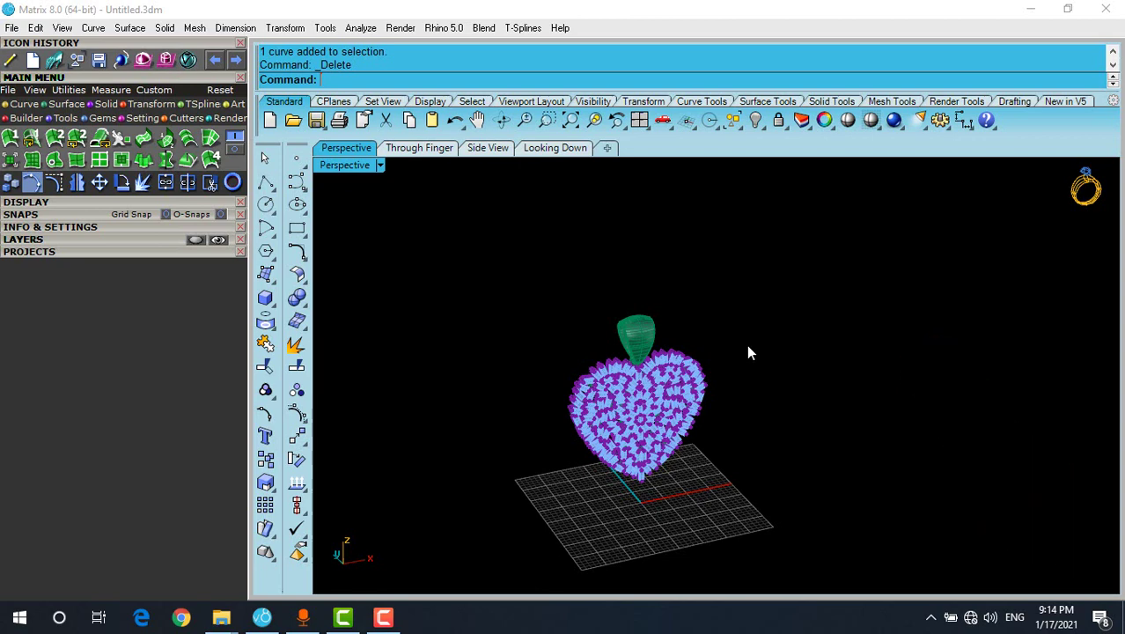
Draw a both-sides line centred on the origin, running horizontally along the X axis beneath the heart pendant.
click(41, 104)
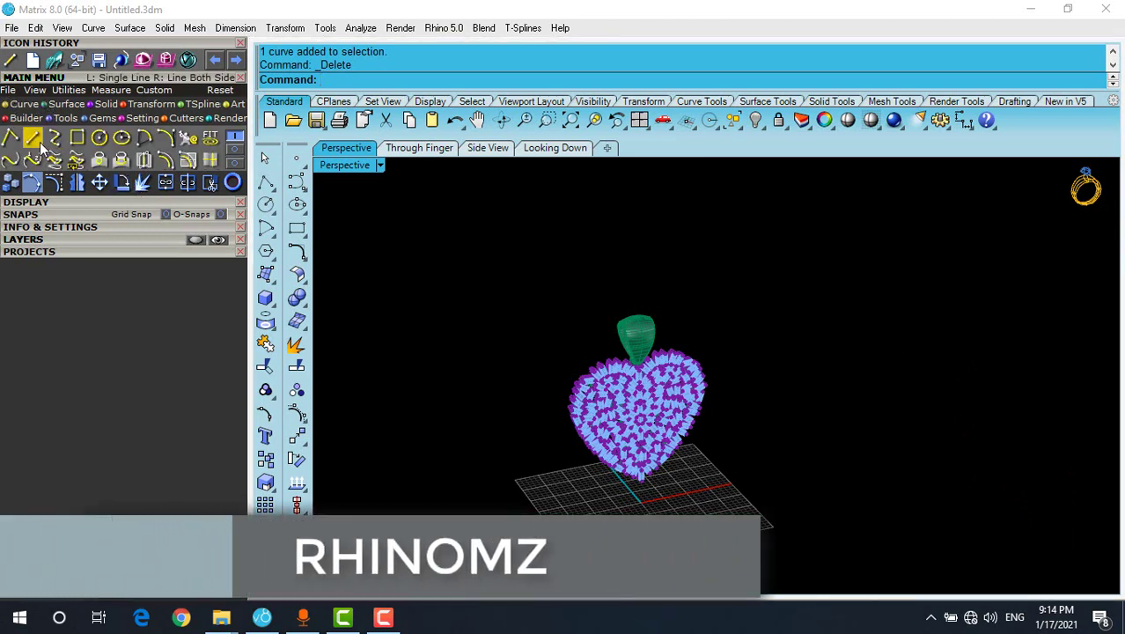
click(35, 140)
click(355, 80)
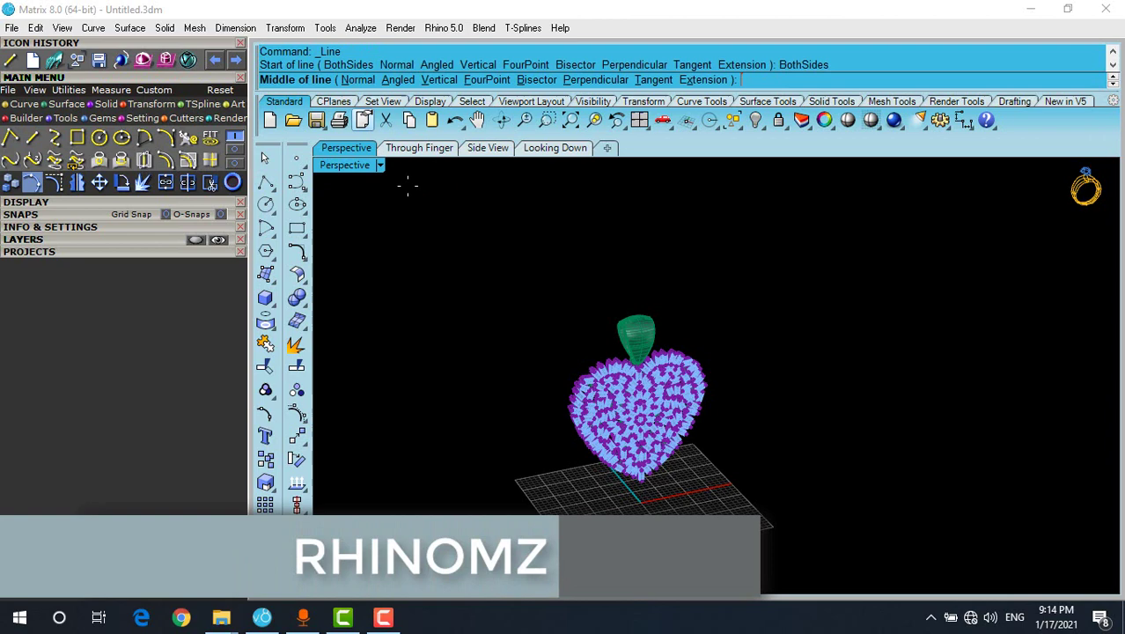
right_drag(575, 256, 440, 261)
text(0)
key(Return)
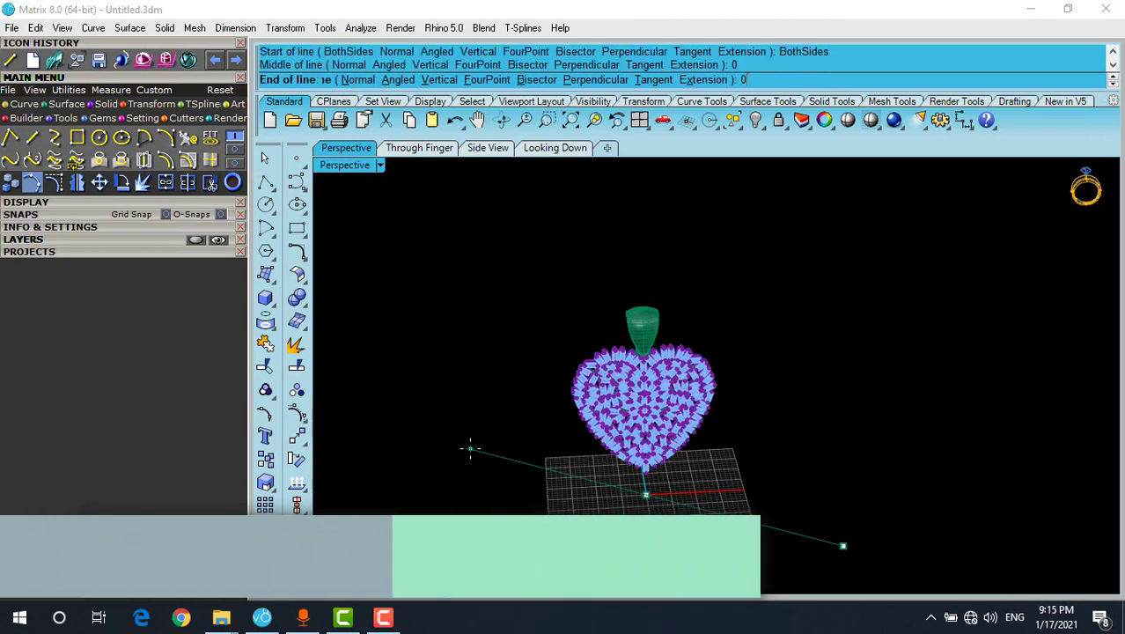
click(352, 502)
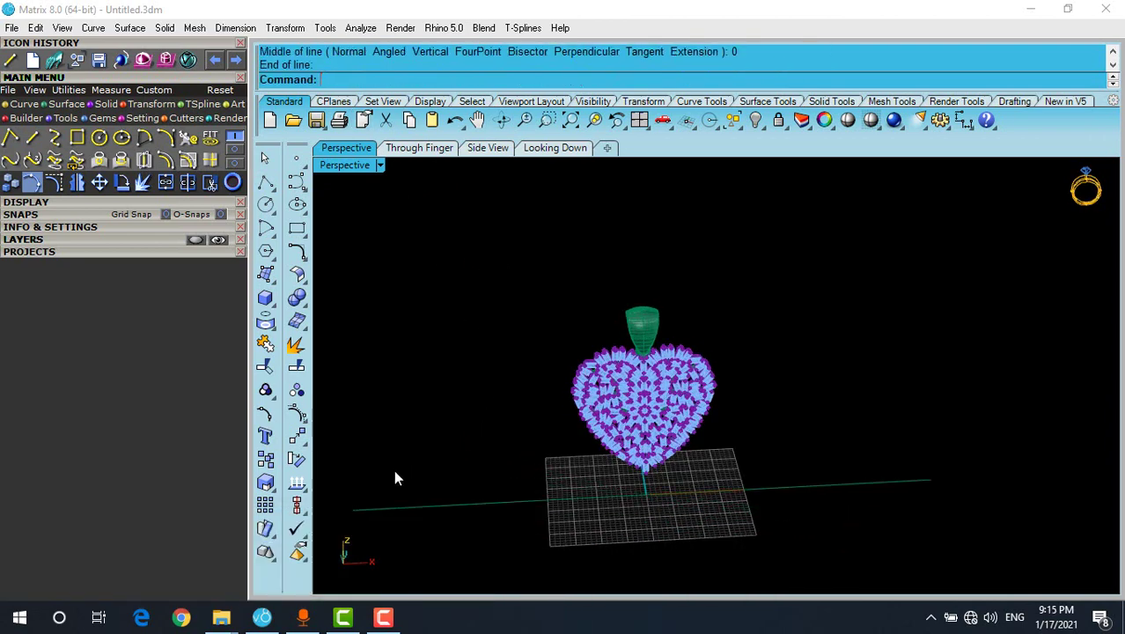
Rebuild the horizontal line with a point count of 5 and degree 3, deleting the input.
right_drag(395, 472, 526, 426)
drag(526, 420, 470, 506)
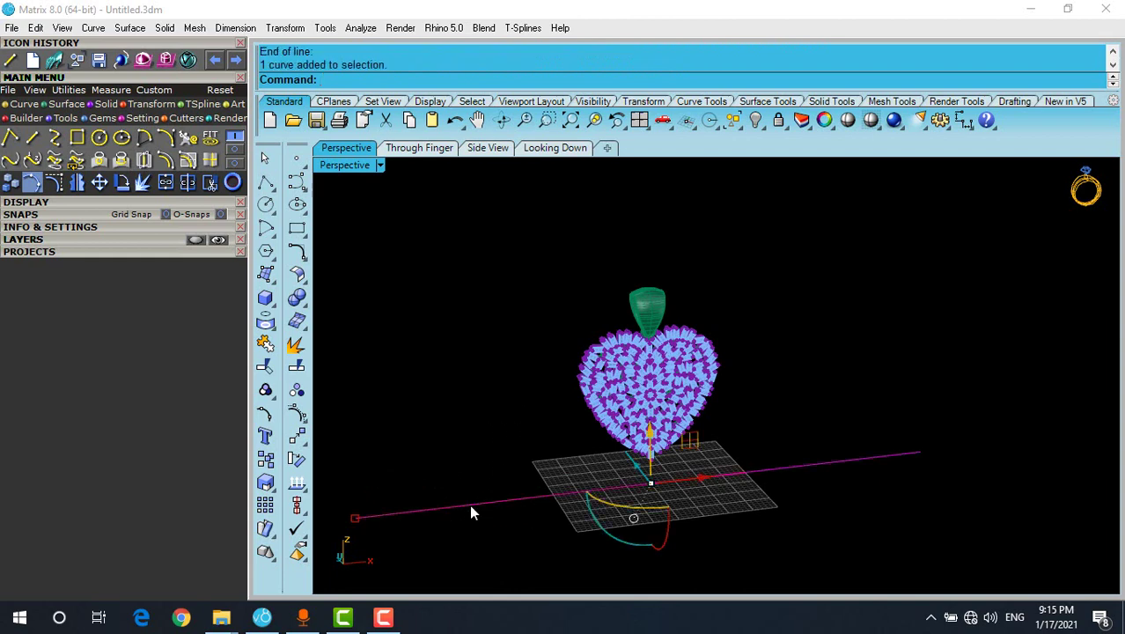
shift+right_drag(483, 495, 486, 475)
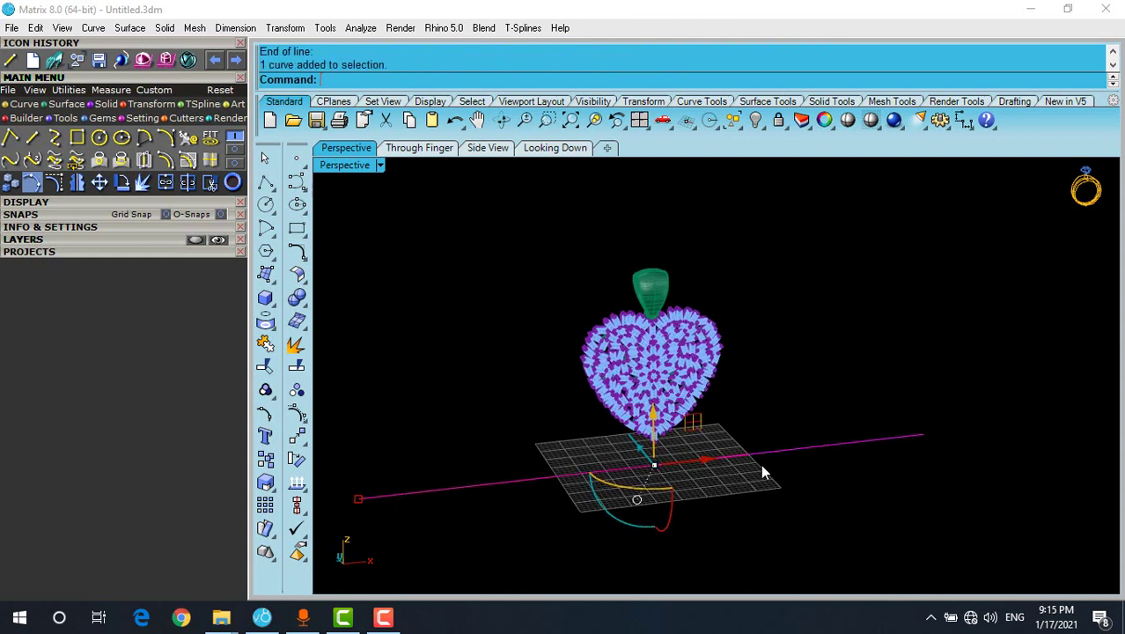
key(Return)
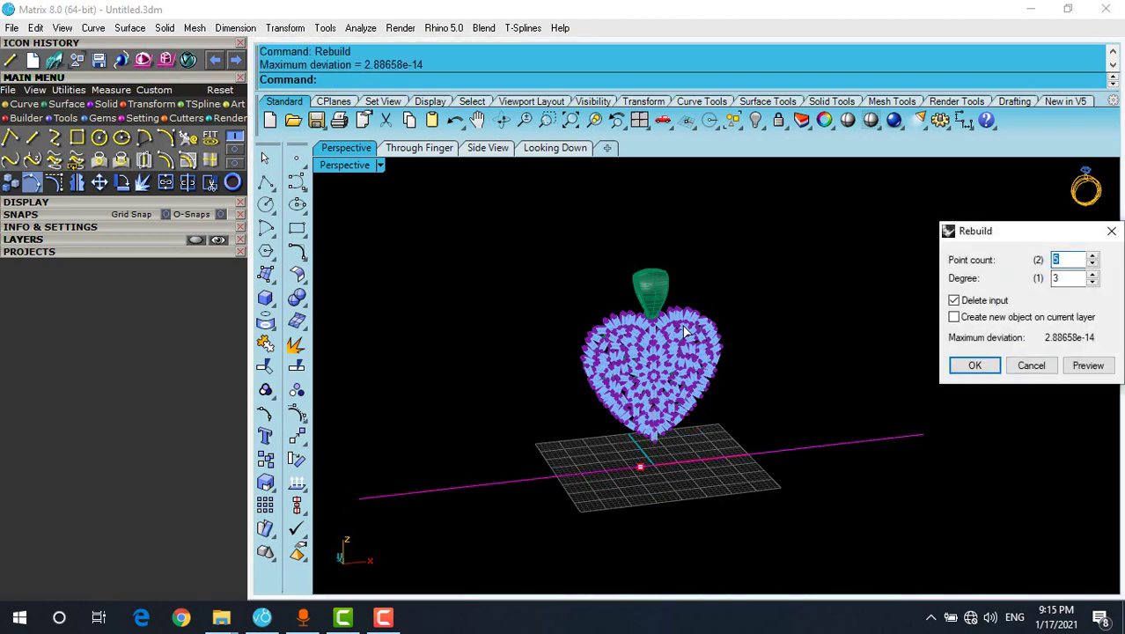
click(975, 365)
Show the line's control points and raise the outer two on each side vertically above the pendant.
click(308, 413)
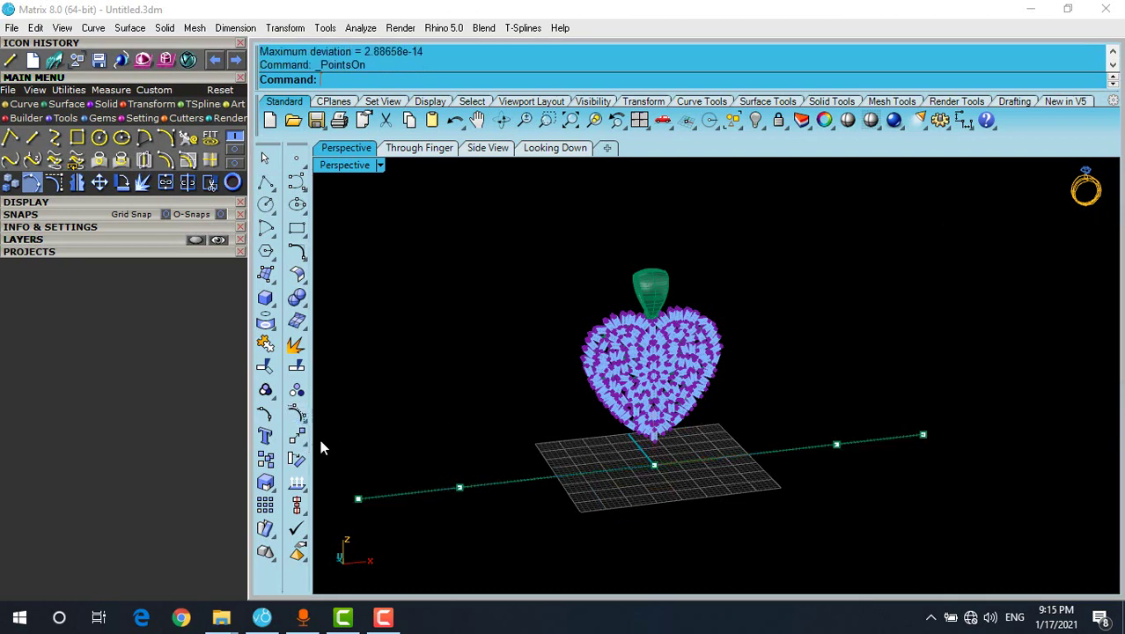
drag(339, 442, 480, 556)
shift+drag(797, 490, 1010, 414)
scroll(824, 350, down, 6)
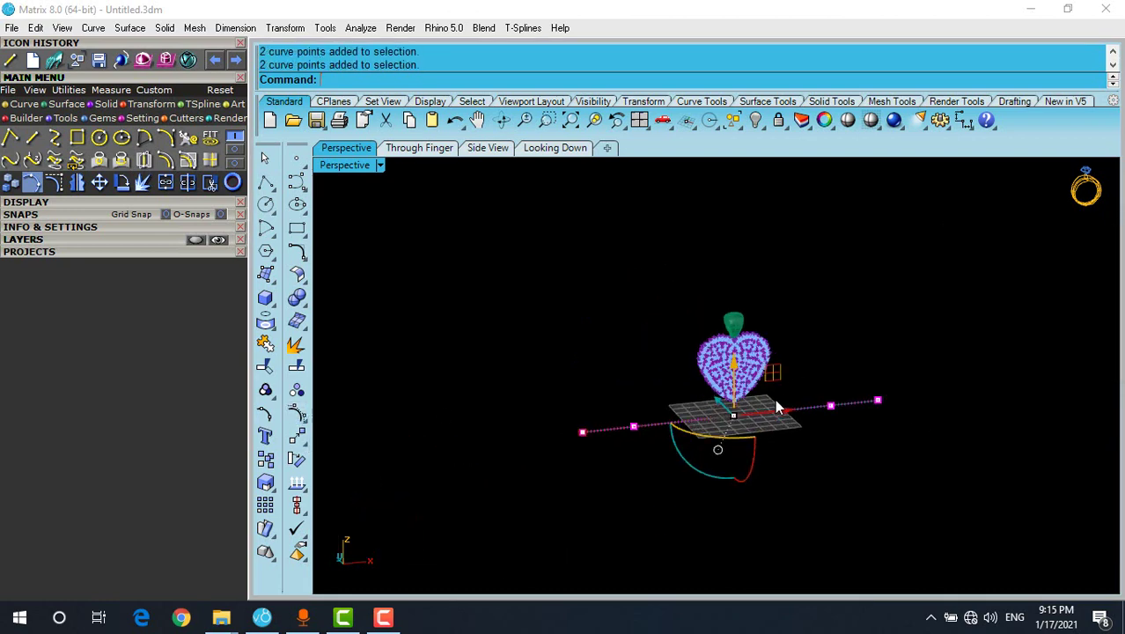
right_drag(774, 401, 759, 382)
drag(702, 388, 723, 125)
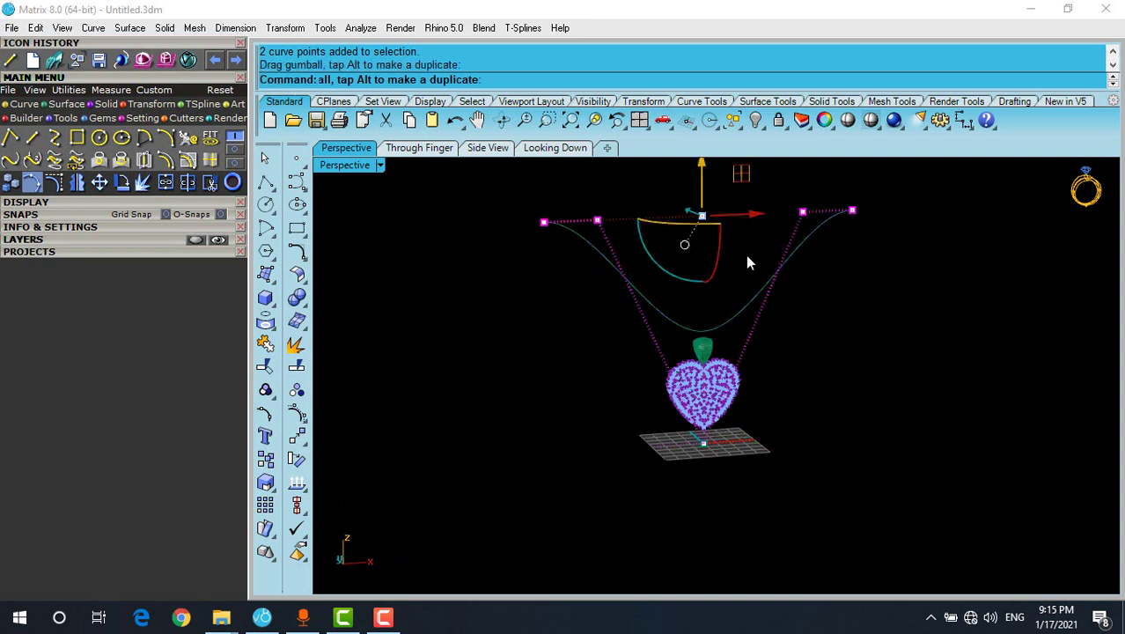
Raise only the curve's two outermost end points further to form a tall U-shaped necklace line.
shift+right_drag(746, 256, 736, 388)
drag(483, 303, 540, 414)
drag(839, 289, 881, 408)
right_drag(881, 408, 695, 384)
drag(675, 357, 695, 224)
scroll(705, 224, down, 2)
right_drag(740, 277, 696, 224)
drag(696, 224, 685, 163)
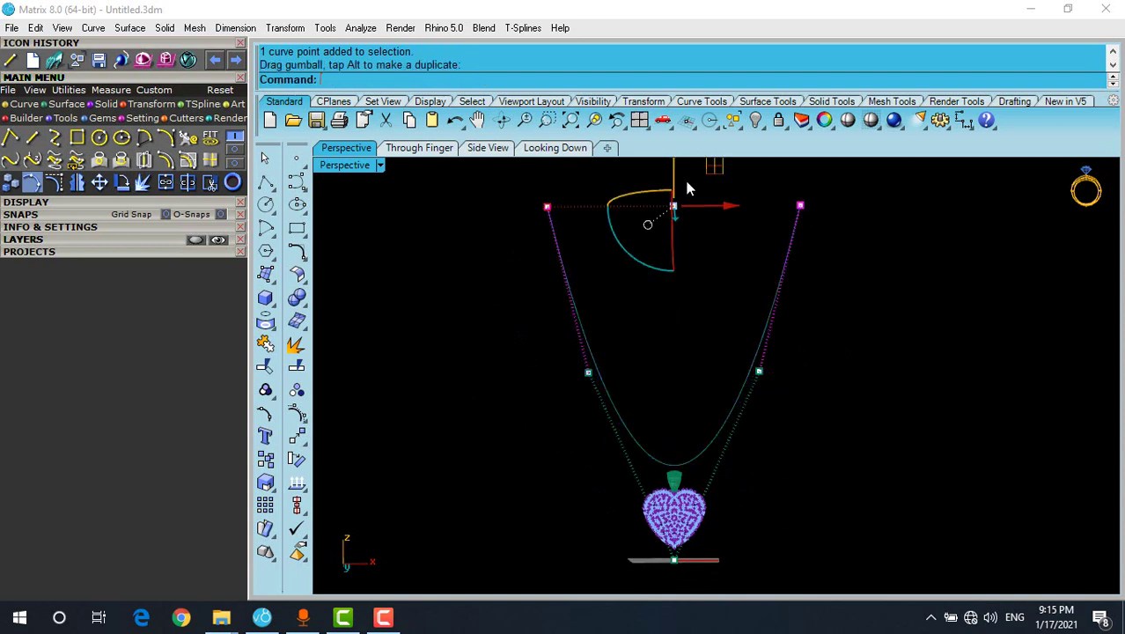
Bring the two end points and the two intermediate points closer together to narrow the curve, leaving point editing.
scroll(621, 275, down, 6)
right_drag(746, 312, 514, 257)
drag(513, 251, 535, 266)
drag(454, 330, 731, 408)
drag(564, 393, 576, 391)
click(472, 371)
right_drag(480, 374, 552, 407)
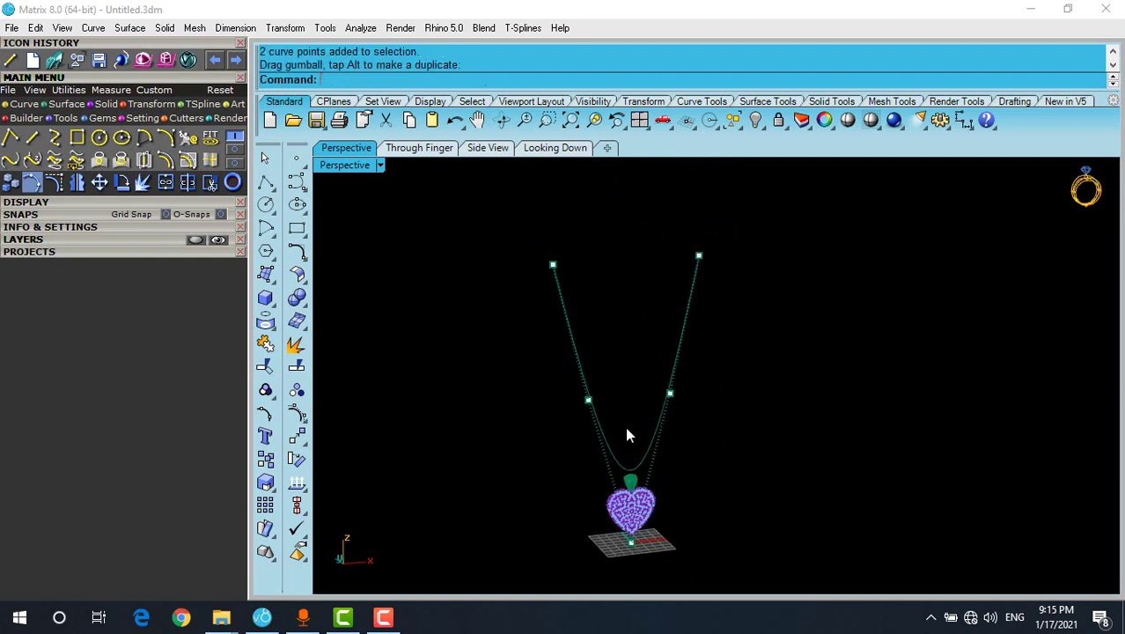
key(Escape)
Start the Object On Curve builder and load the necklace curve as its path.
scroll(662, 432, up, 4)
click(685, 260)
scroll(518, 330, down, 2)
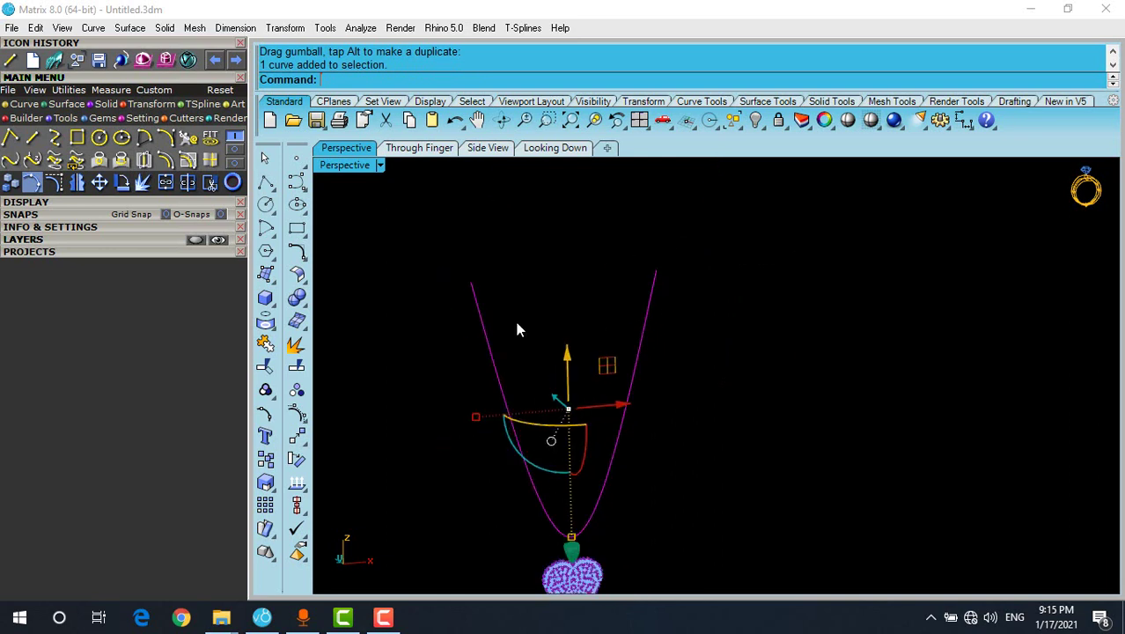
click(65, 119)
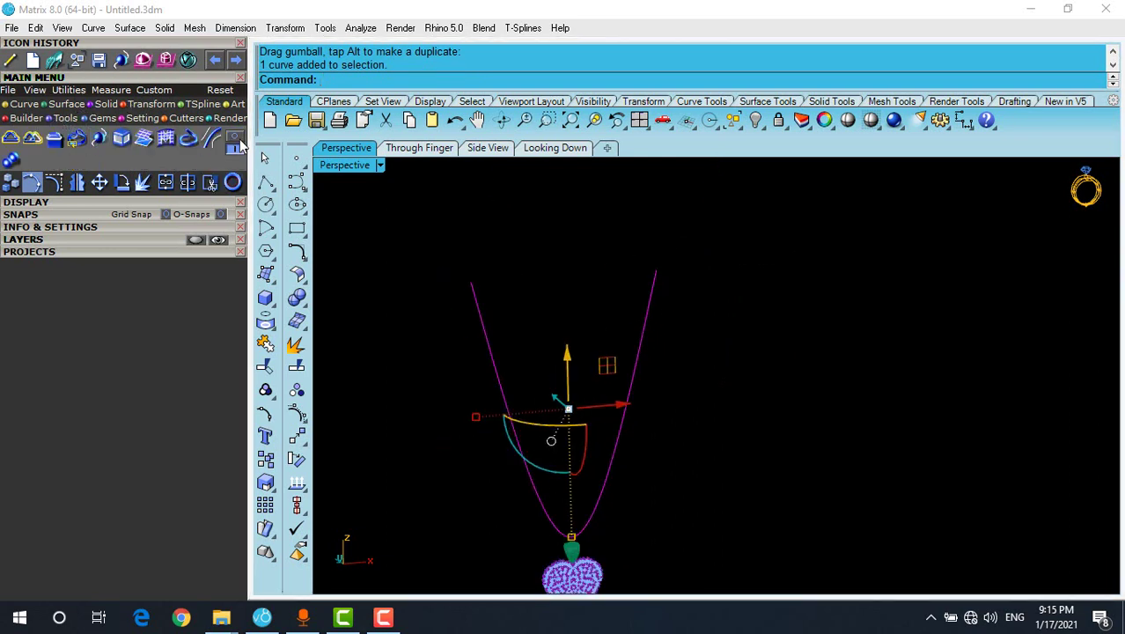
click(100, 141)
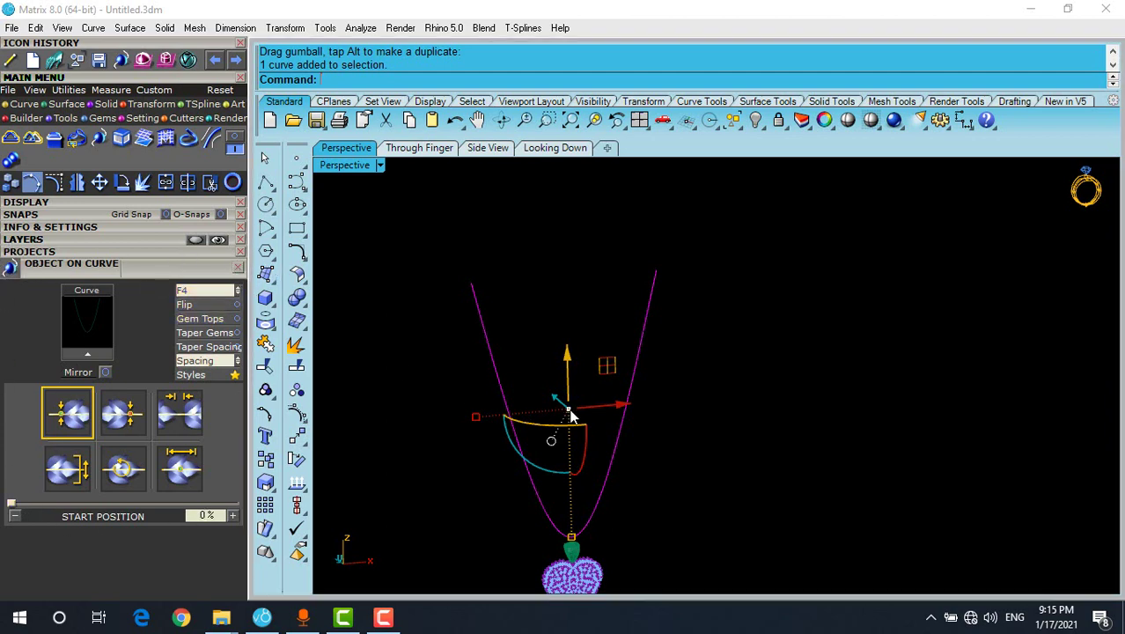
shift+right_drag(665, 419, 687, 364)
click(713, 337)
click(668, 256)
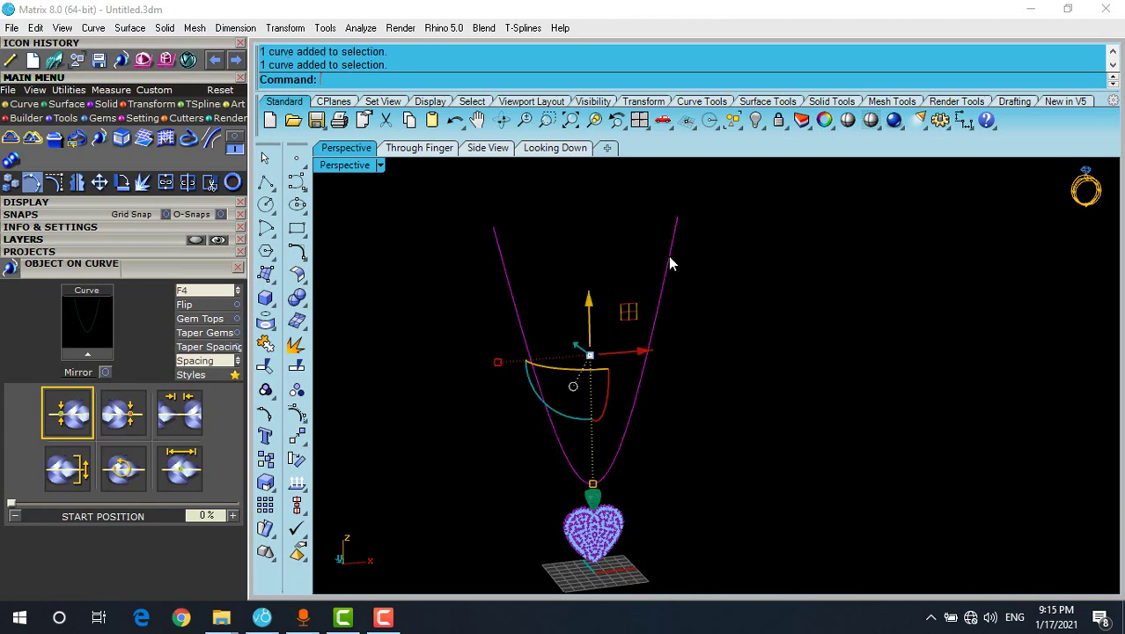
click(75, 357)
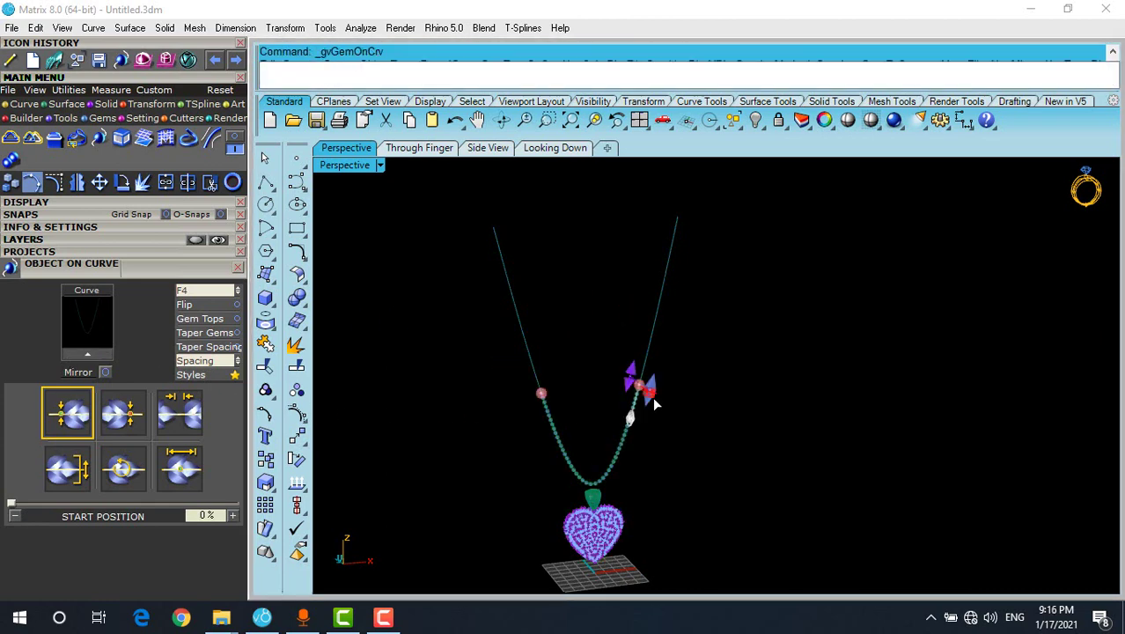
Choose Curb Link.3dm from the object library as the repeating element on the curve.
scroll(674, 351, up, 2)
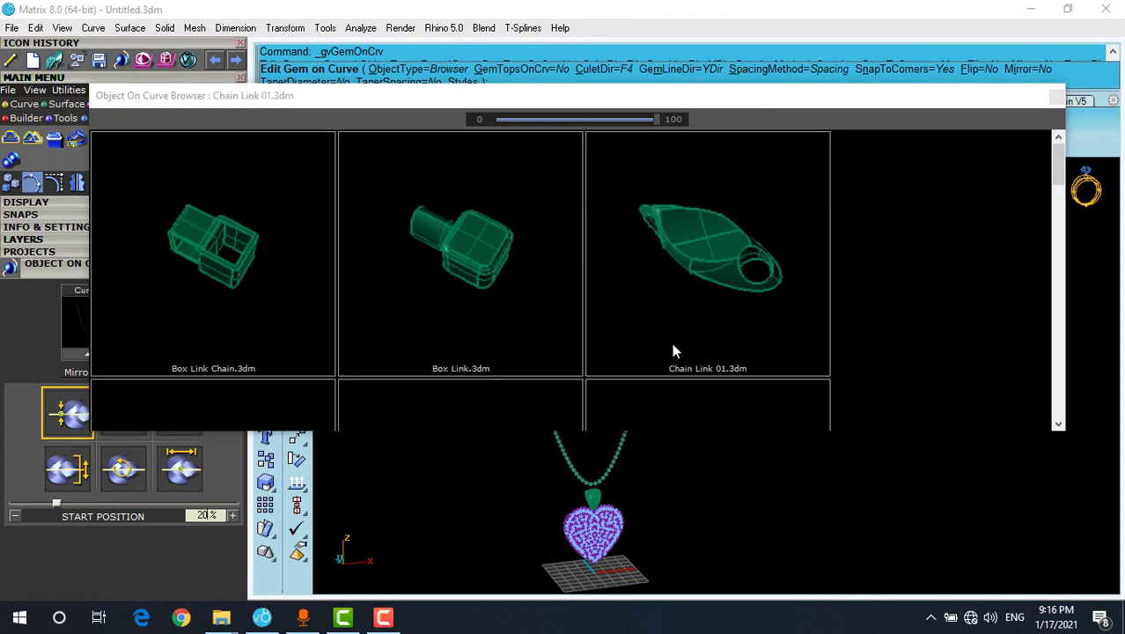
scroll(635, 316, down, 6)
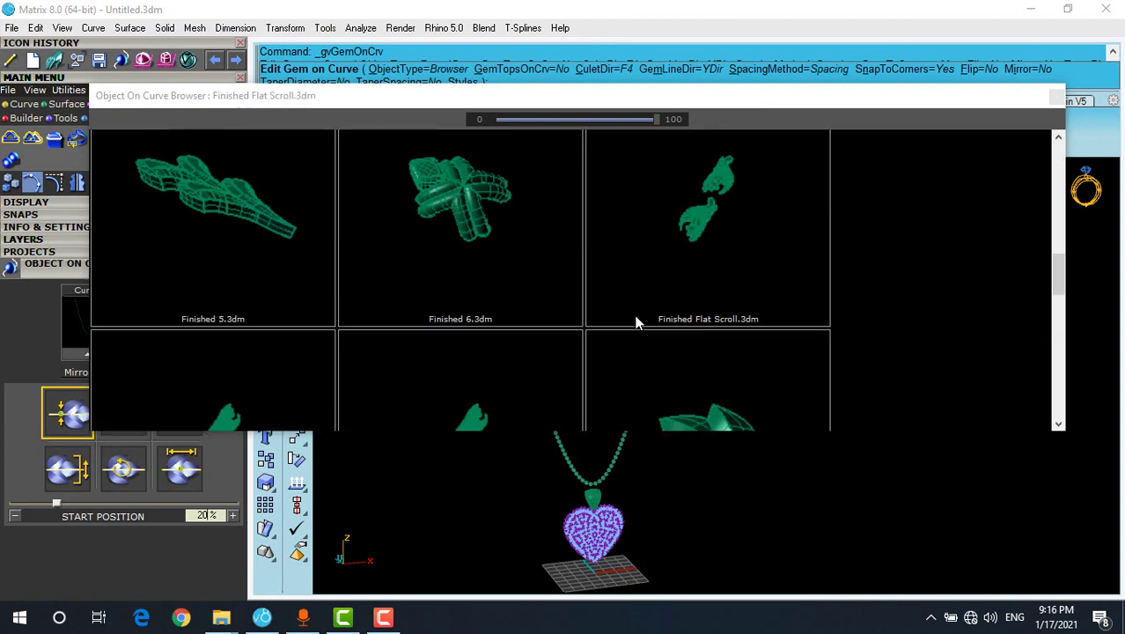
scroll(636, 318, up, 8)
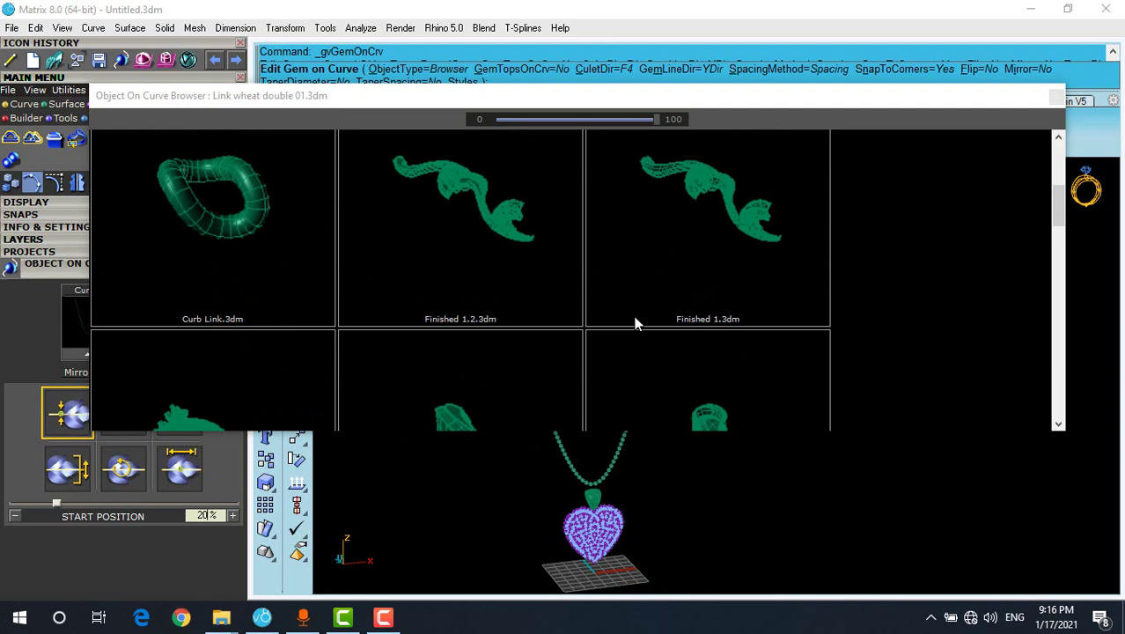
scroll(634, 322, down, 5)
scroll(625, 320, up, 2)
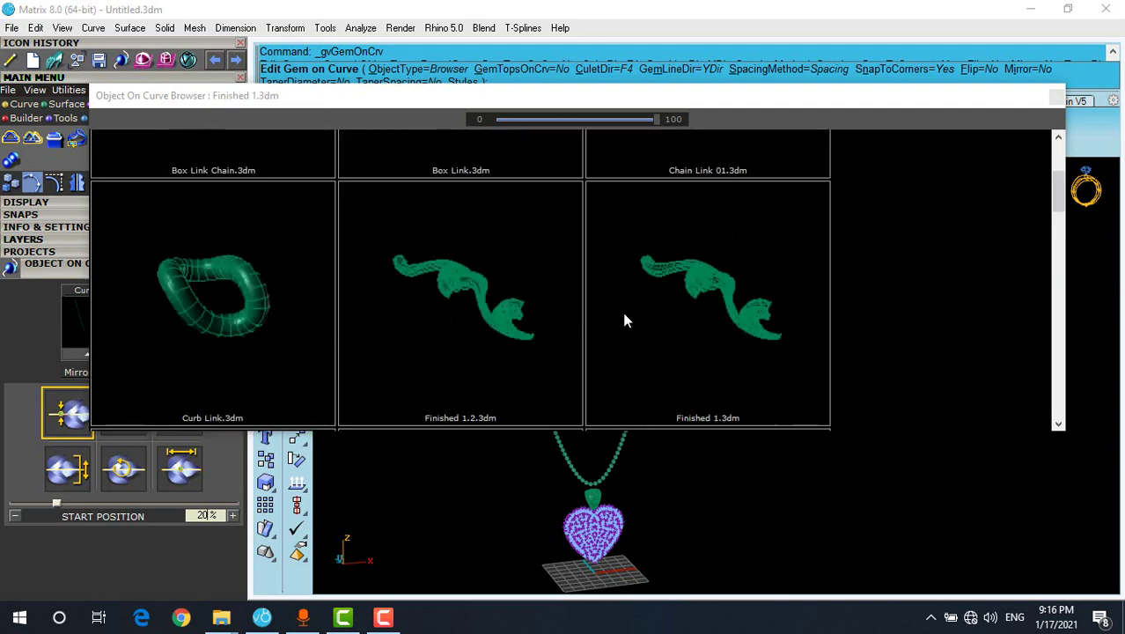
click(217, 244)
scroll(666, 443, up, 3)
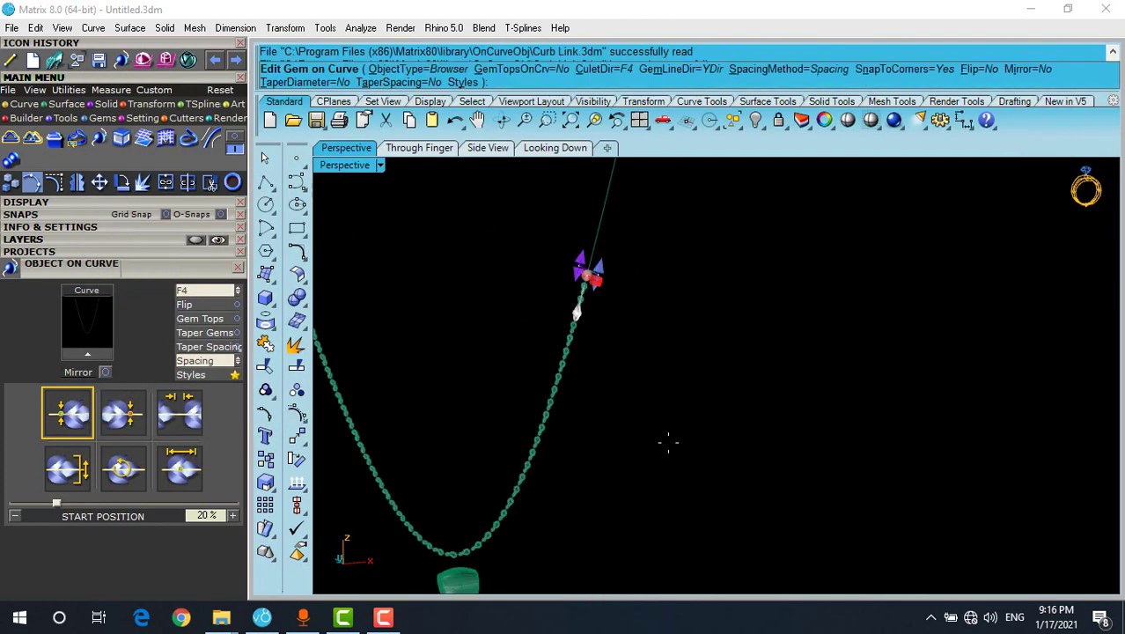
Stretch the run of curb links over the whole curve, from its start to an end position of 100%.
scroll(668, 442, up, 5)
shift+right_drag(558, 287, 615, 436)
scroll(627, 397, down, 4)
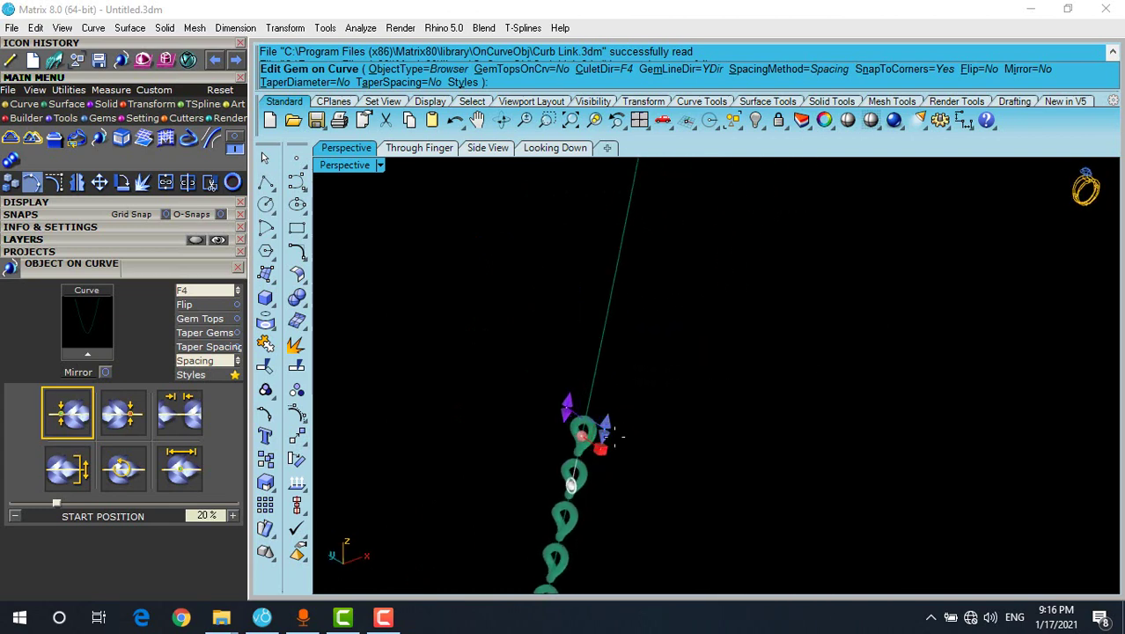
scroll(614, 434, down, 3)
drag(603, 437, 680, 193)
drag(531, 429, 472, 262)
scroll(641, 212, up, 8)
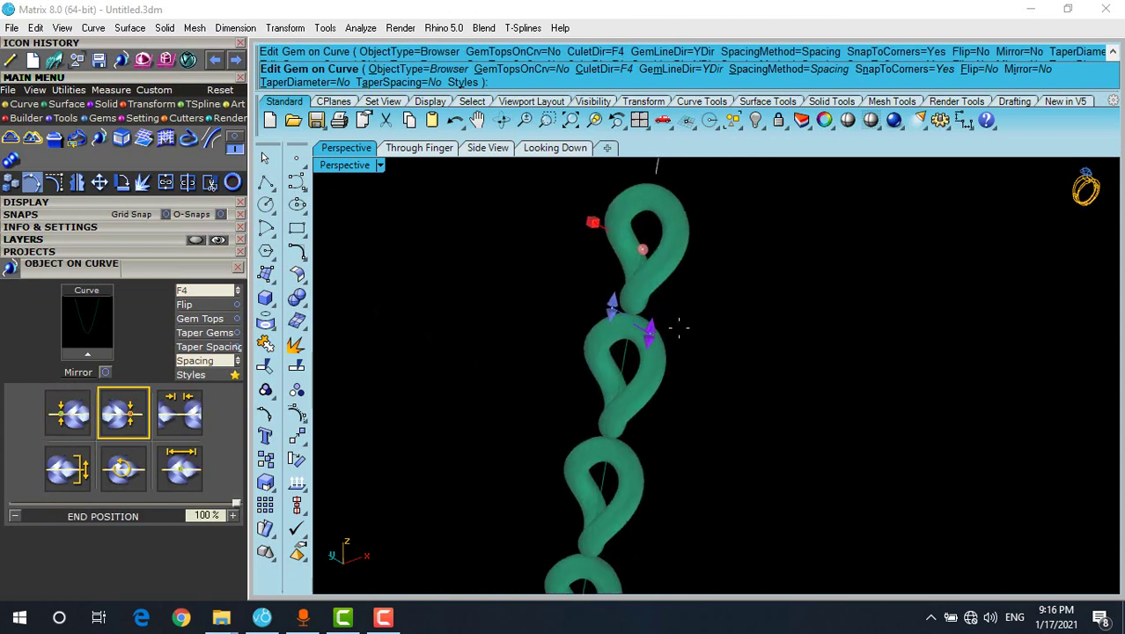
Set the spacing between the curb links to -1.14 mm so they interlock.
drag(641, 341, 692, 311)
scroll(692, 311, up, 5)
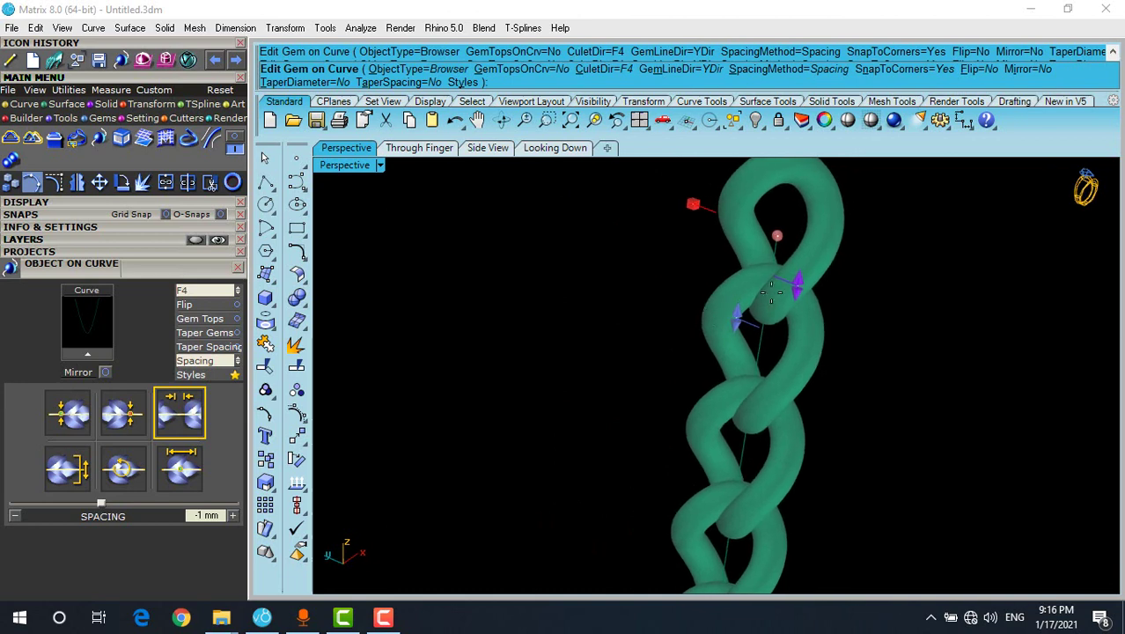
drag(801, 283, 801, 276)
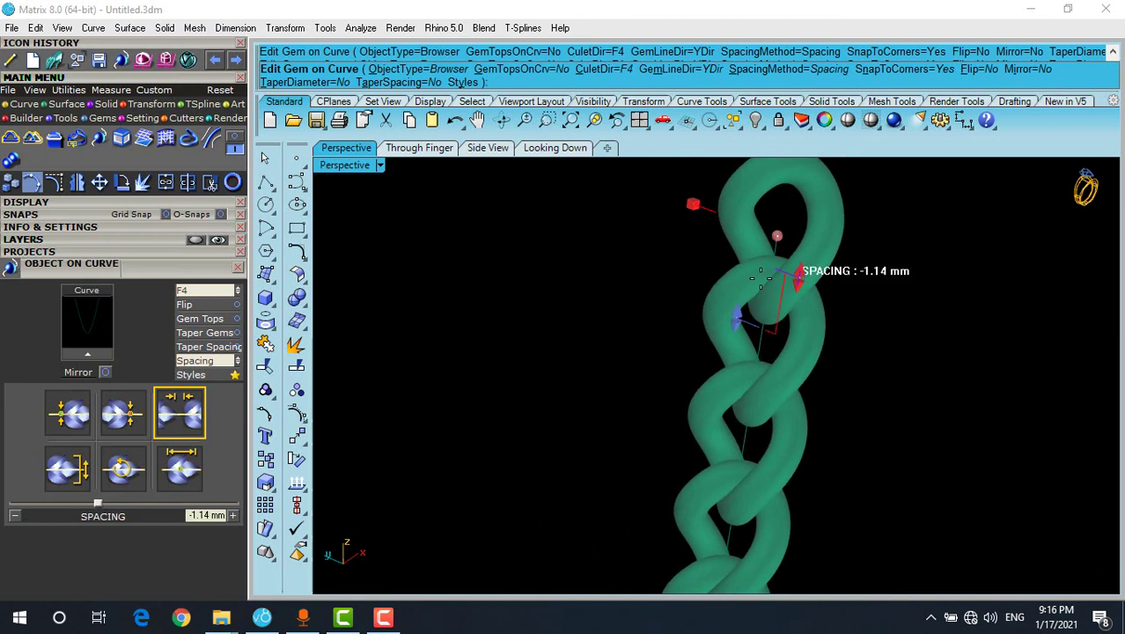
Accept the layout and generate the curb-link chain along the necklace curve.
scroll(766, 220, down, 10)
scroll(767, 213, down, 3)
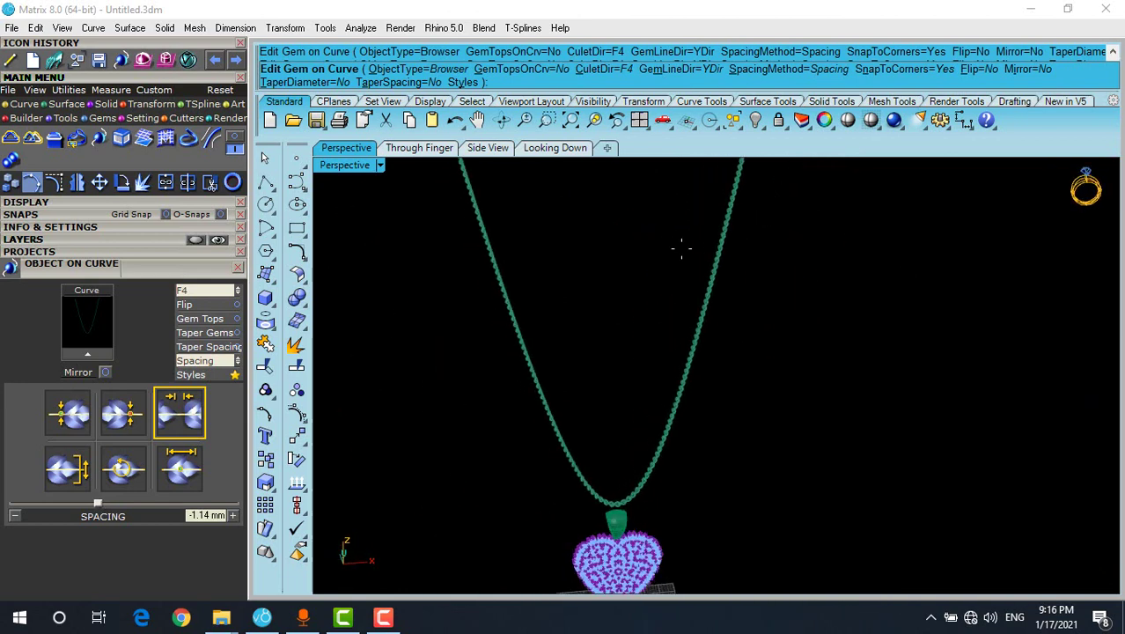
scroll(652, 466, up, 4)
shift+right_drag(652, 491, 688, 424)
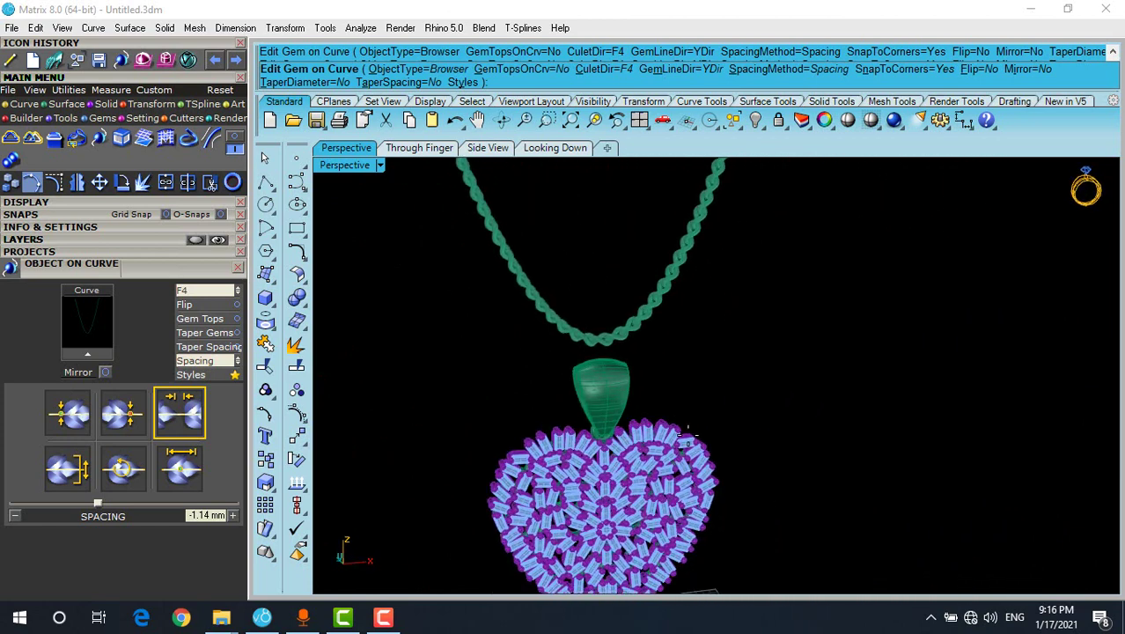
scroll(696, 427, down, 9)
shift+right_drag(701, 326, 623, 478)
right_drag(630, 388, 623, 436)
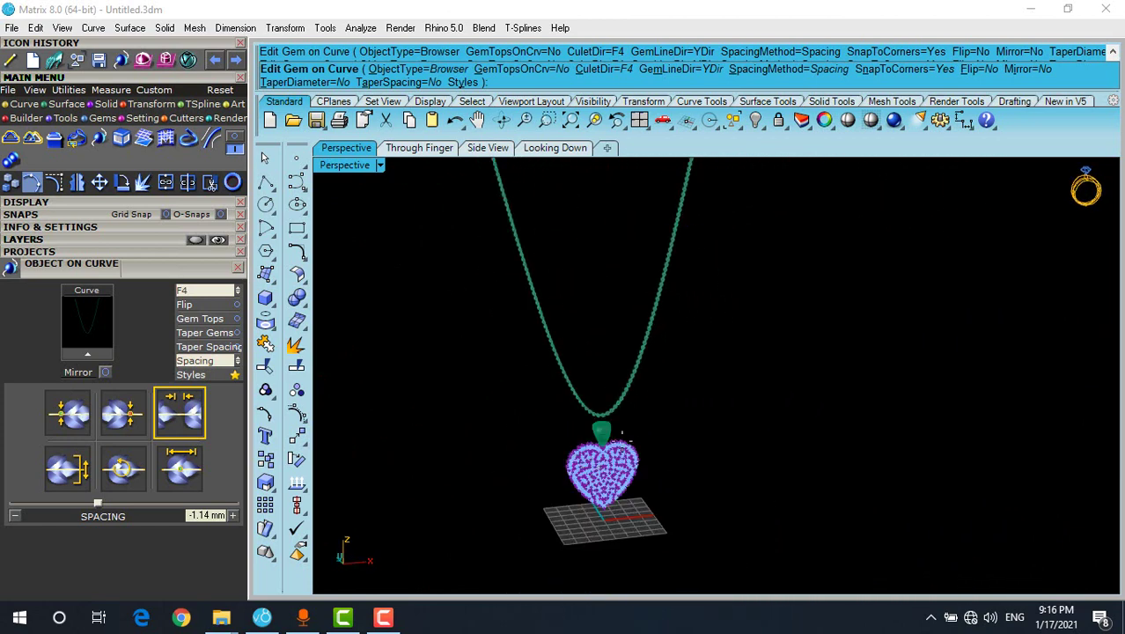
right_drag(701, 335, 600, 326)
scroll(500, 296, up, 5)
key(Return)
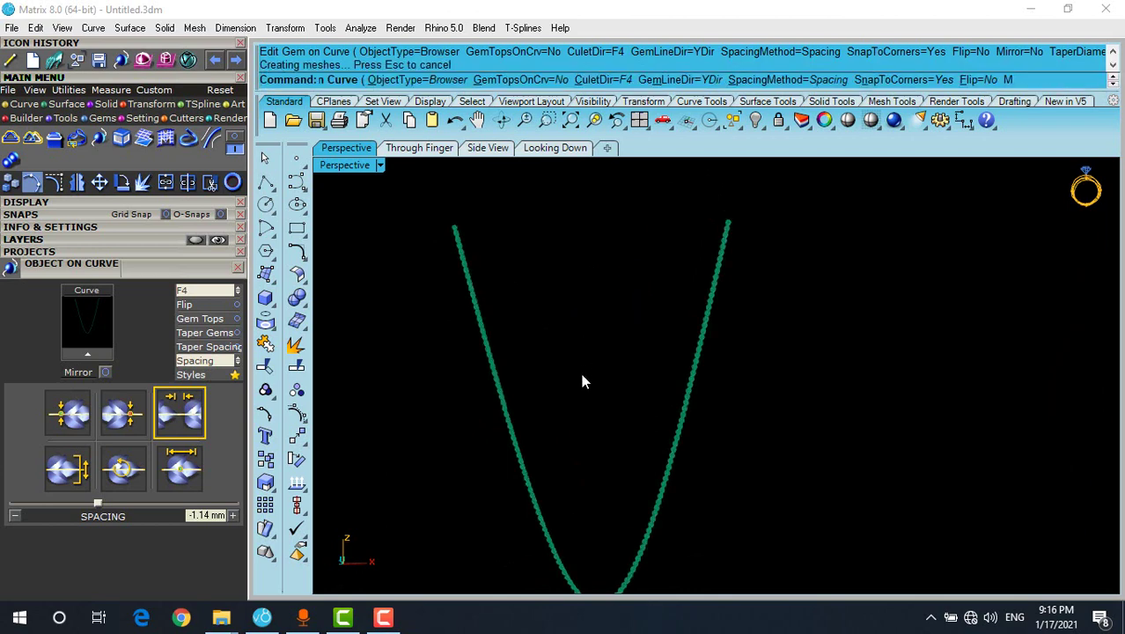
Assign the entire curb-link chain to the User 01 layer.
shift+right_drag(599, 345, 606, 195)
scroll(588, 431, up, 4)
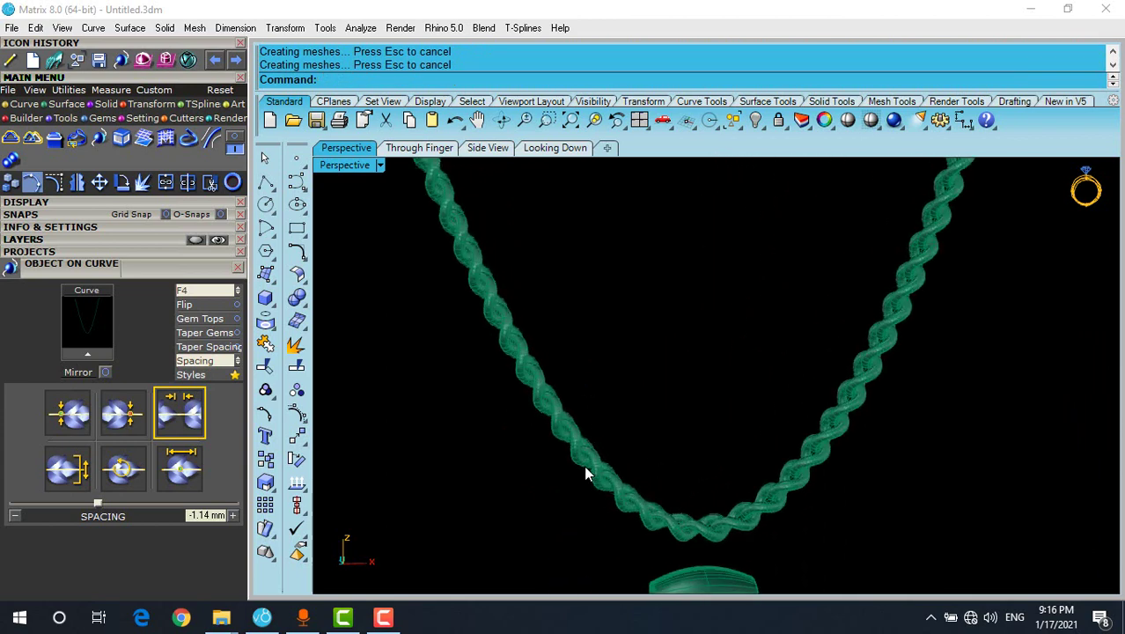
click(584, 465)
scroll(534, 411, up, 2)
scroll(534, 411, down, 3)
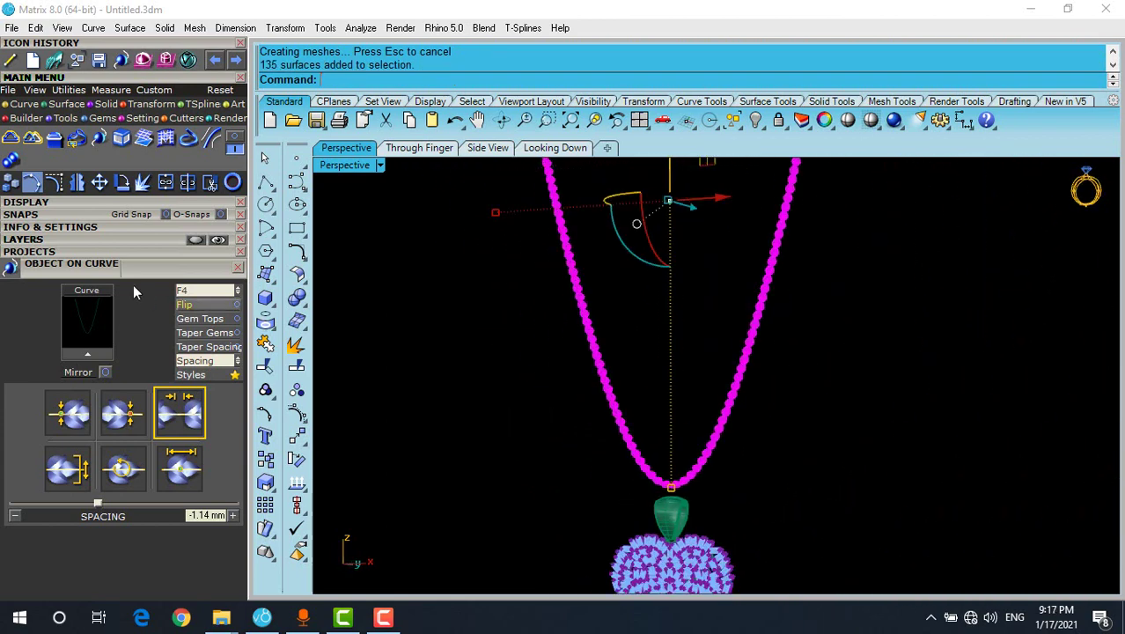
click(29, 241)
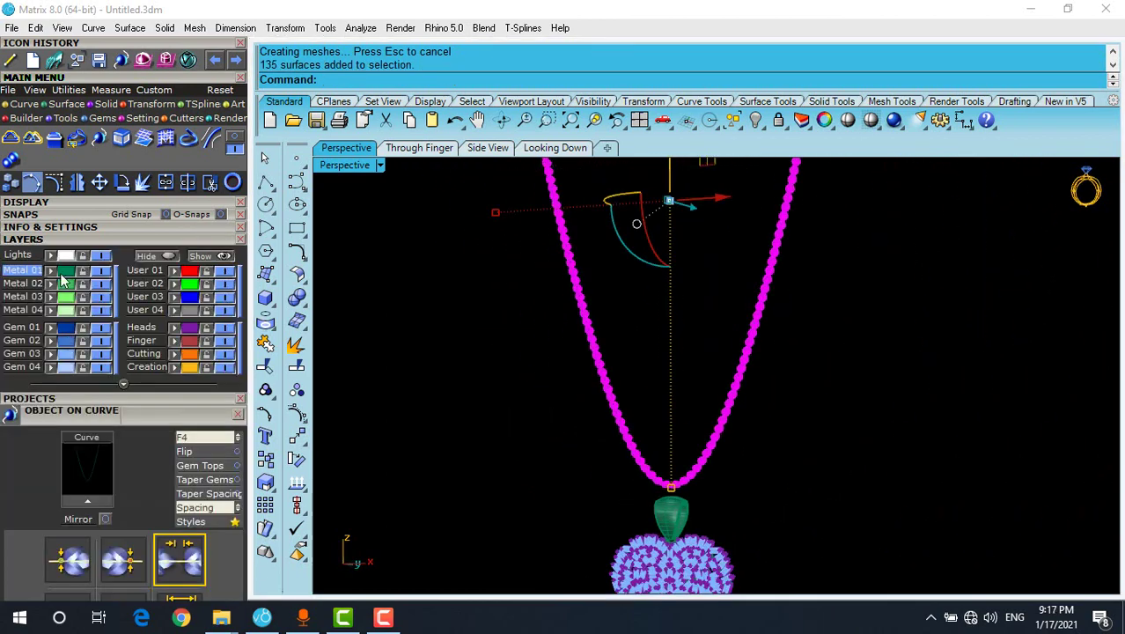
click(175, 270)
click(420, 306)
Move the chain vertically down so its lowest links meet the pendant's bail.
scroll(447, 316, down, 8)
shift+right_drag(515, 283, 588, 382)
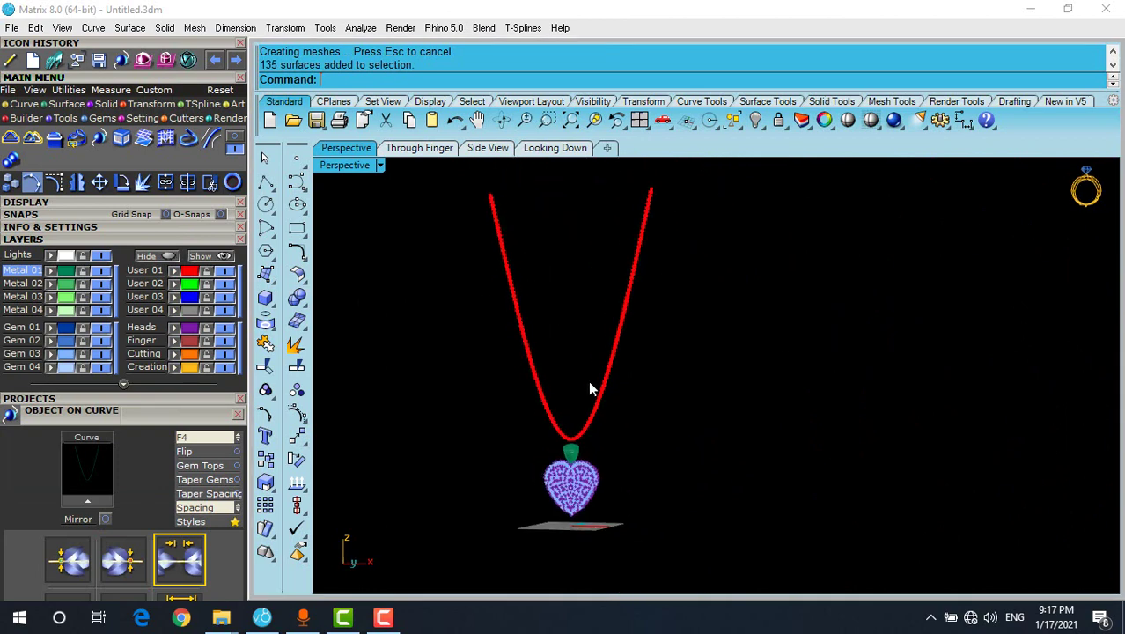
scroll(558, 453, up, 4)
click(606, 404)
right_drag(526, 400, 565, 396)
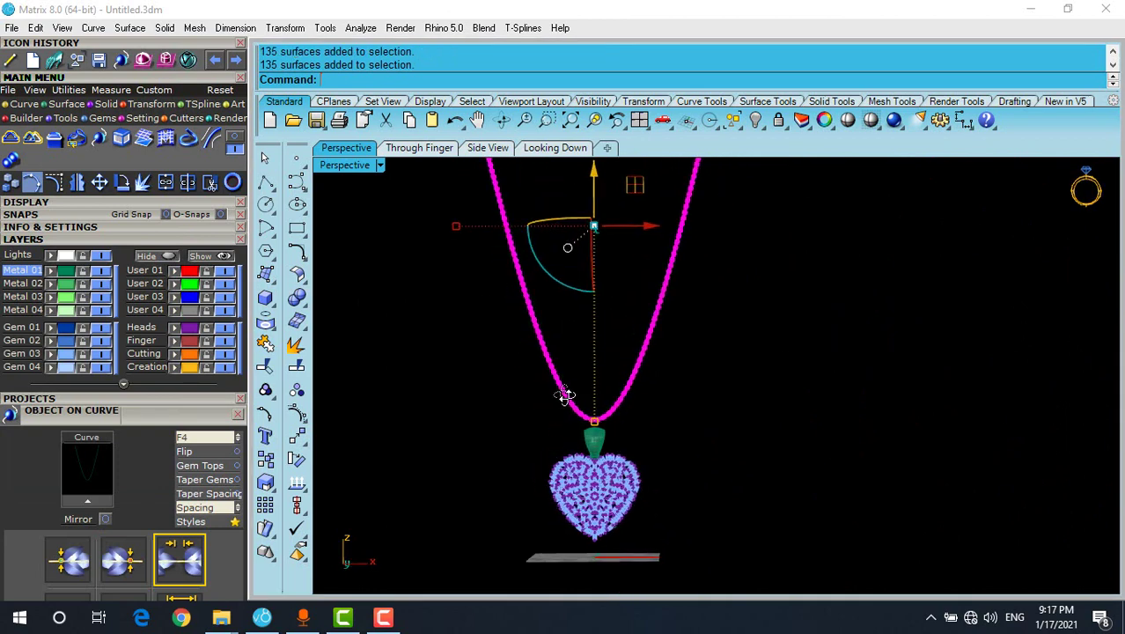
scroll(565, 396, up, 1)
drag(608, 174, 633, 192)
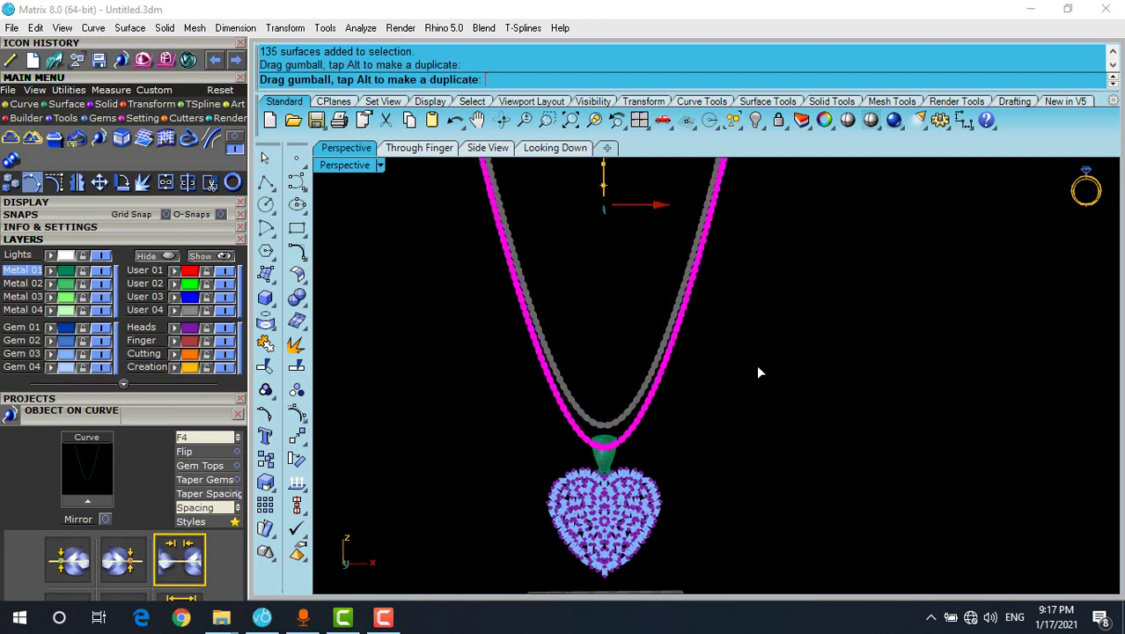
click(509, 392)
Hide the guide curve that the chain was built on.
scroll(482, 382, down, 5)
right_drag(482, 382, 555, 414)
scroll(556, 413, down, 1)
click(556, 414)
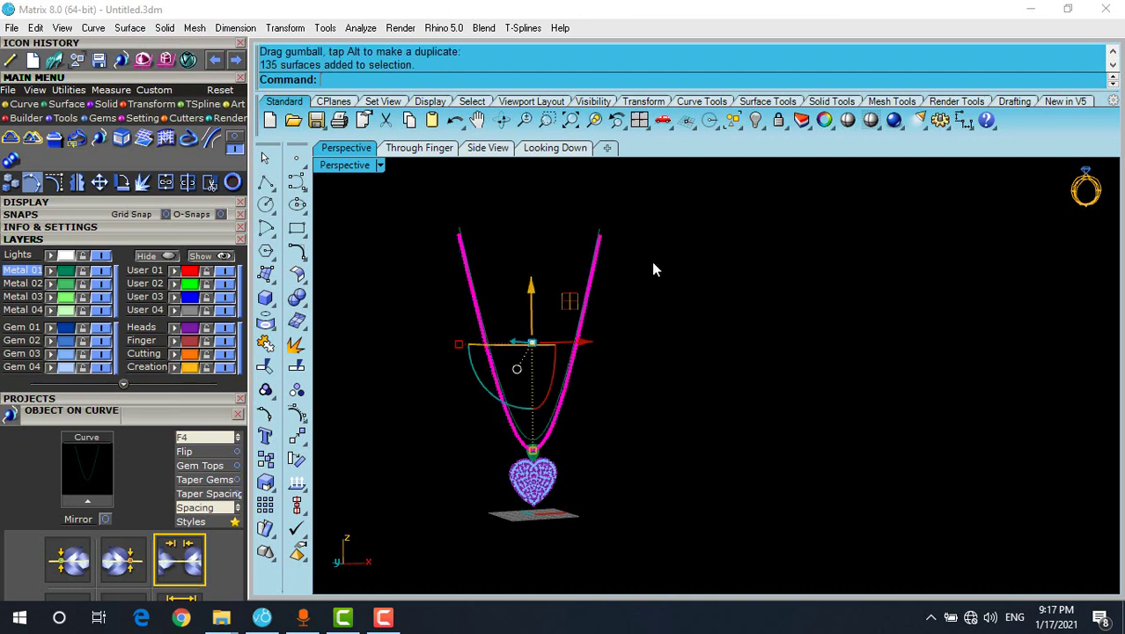
click(632, 411)
click(535, 439)
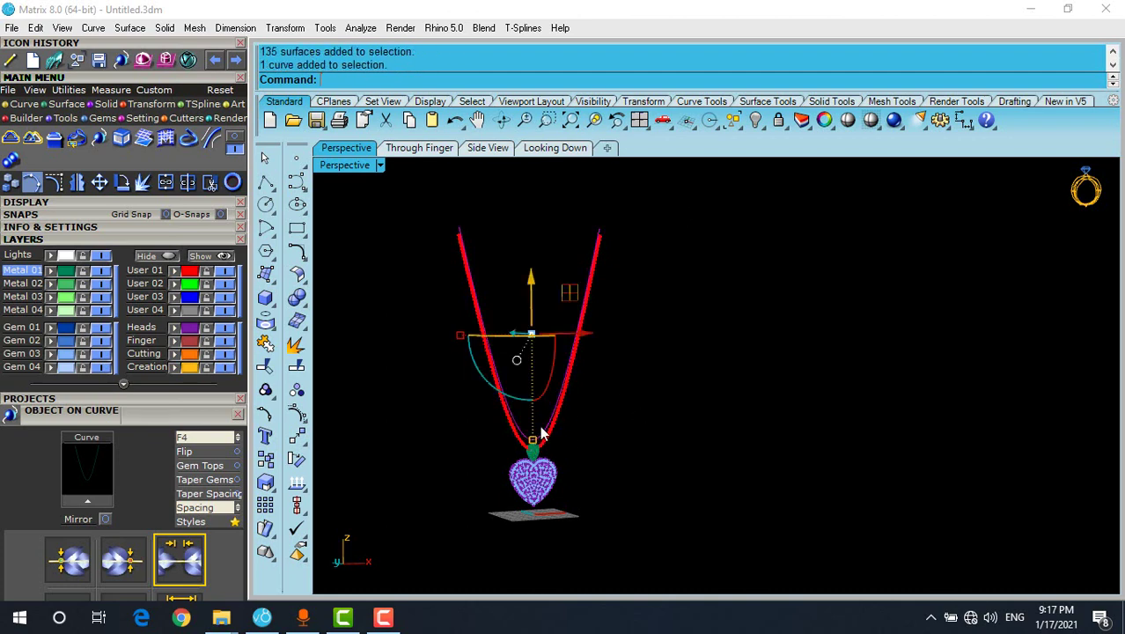
click(745, 120)
scroll(573, 378, up, 5)
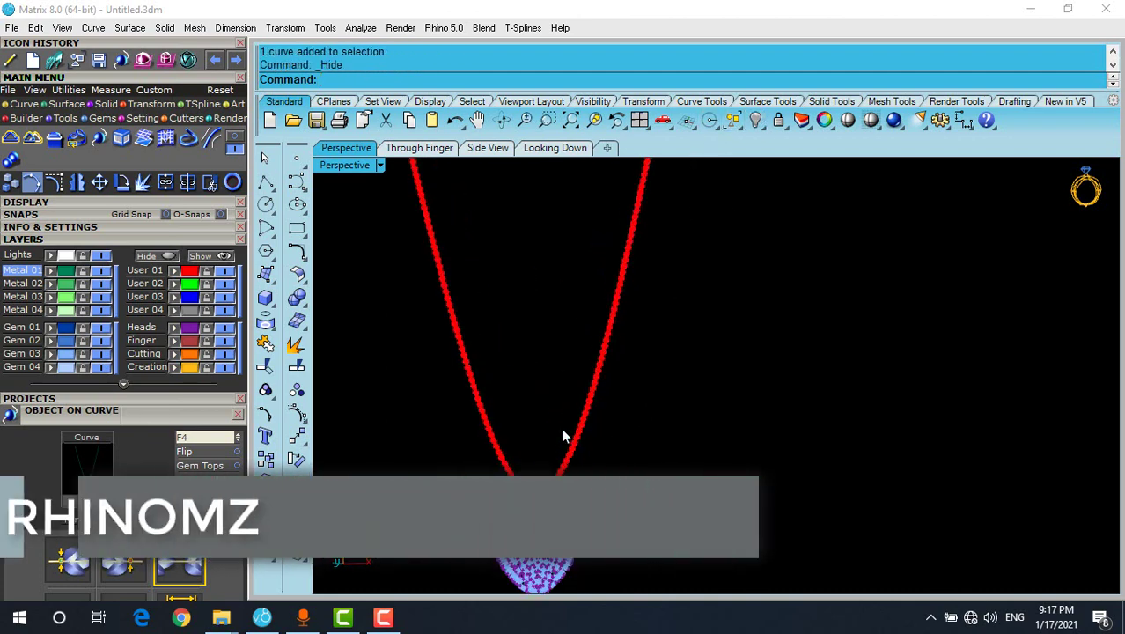